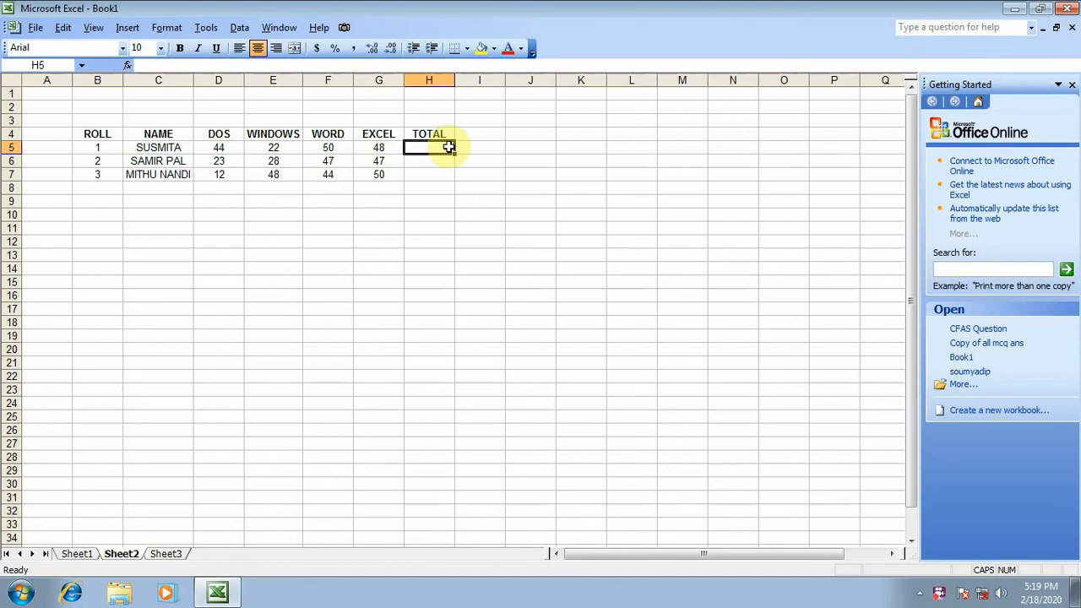
# Calculate the TOTAL column by entering =SUM(D5:G5) in H5 and filling the formula down to H7.
pyautogui.click(409, 172)
pyautogui.click(428, 147)
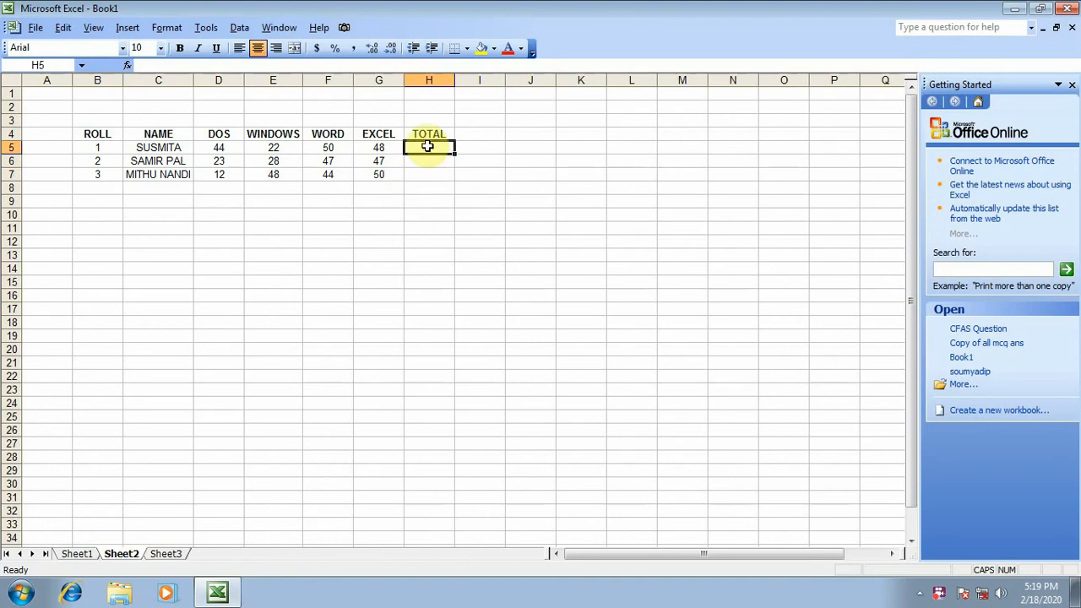
pyautogui.click(146, 65)
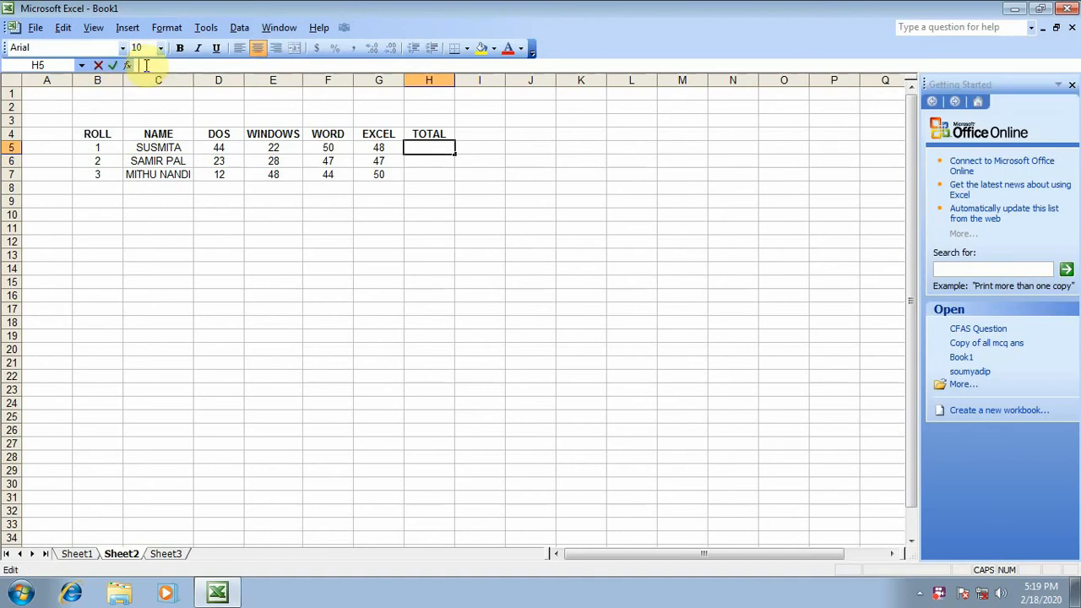
pyautogui.write('=')
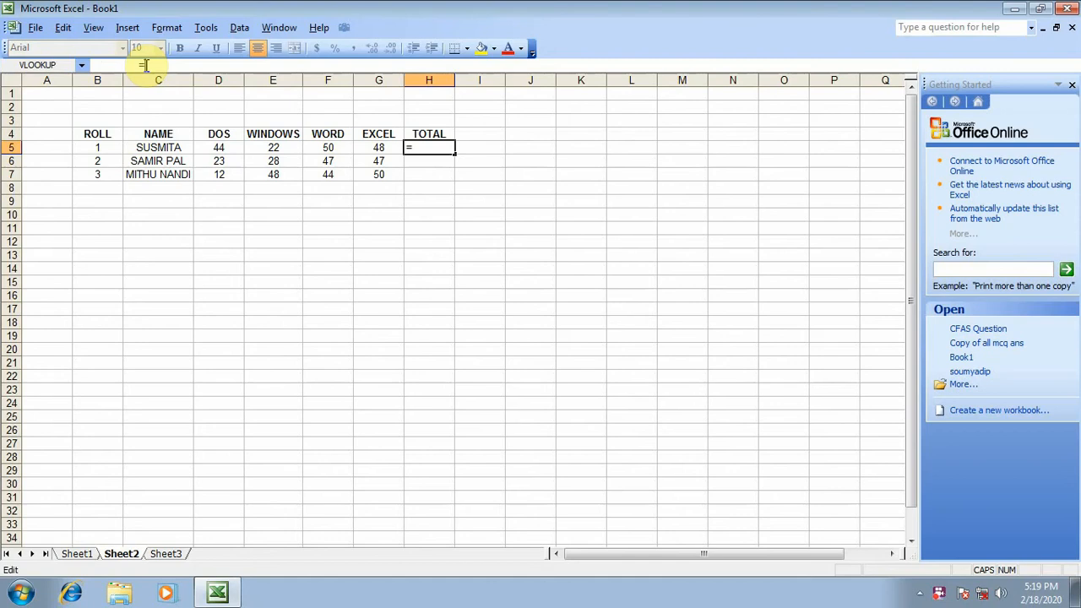
pyautogui.write('SUM(')
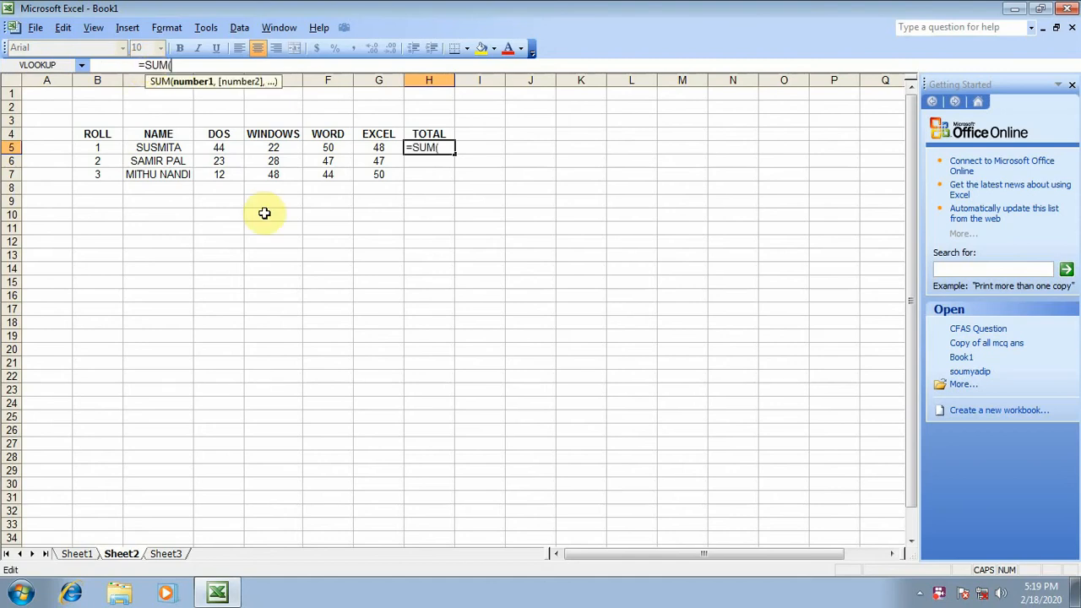
pyautogui.moveTo(221, 148); pyautogui.dragTo(364, 147)
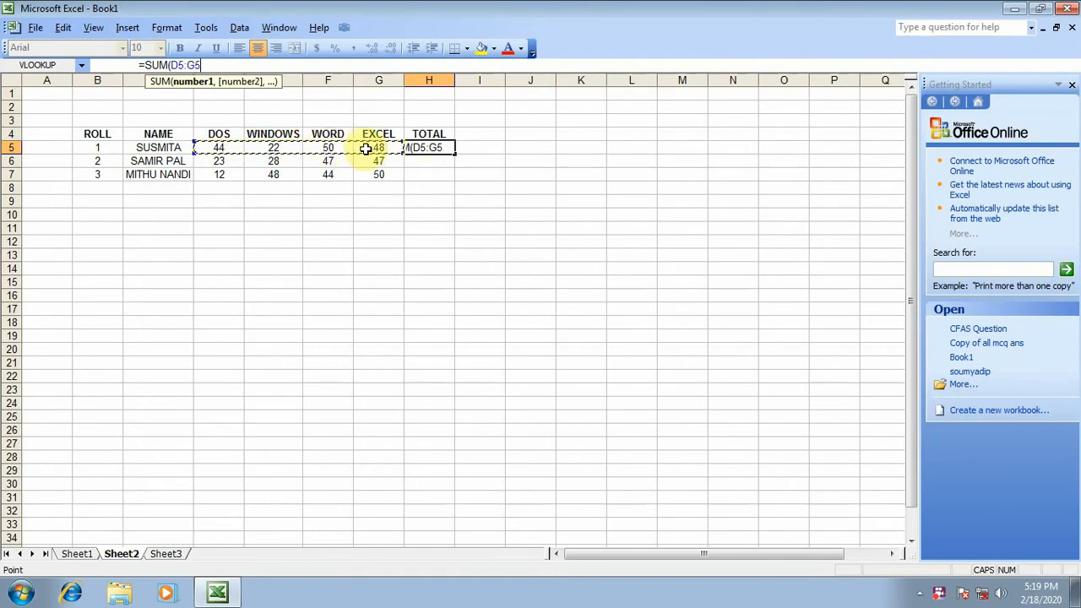
pyautogui.write(')')
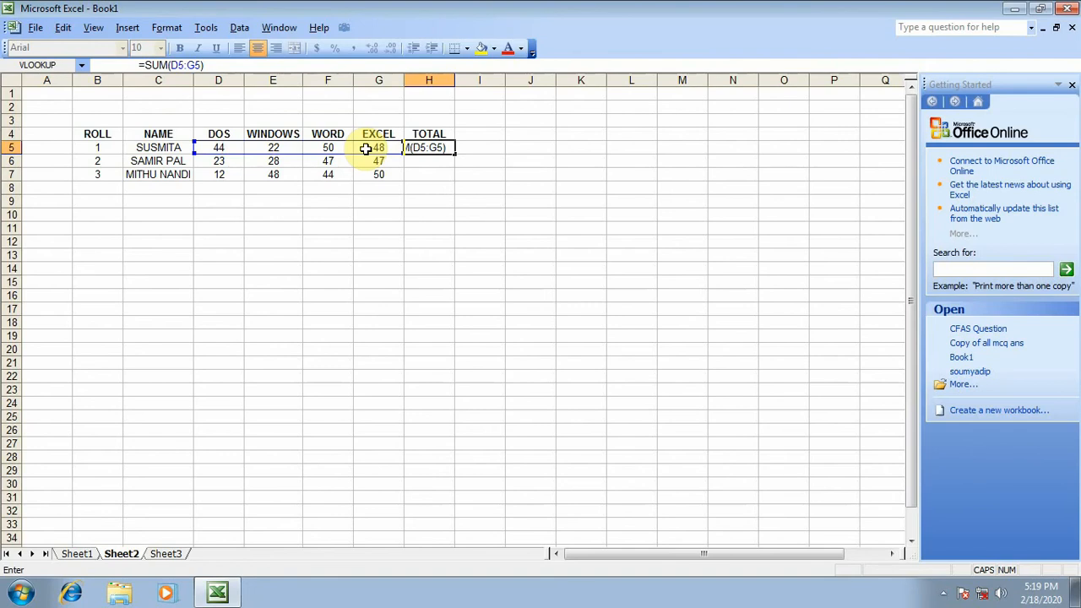
pyautogui.press('Return')
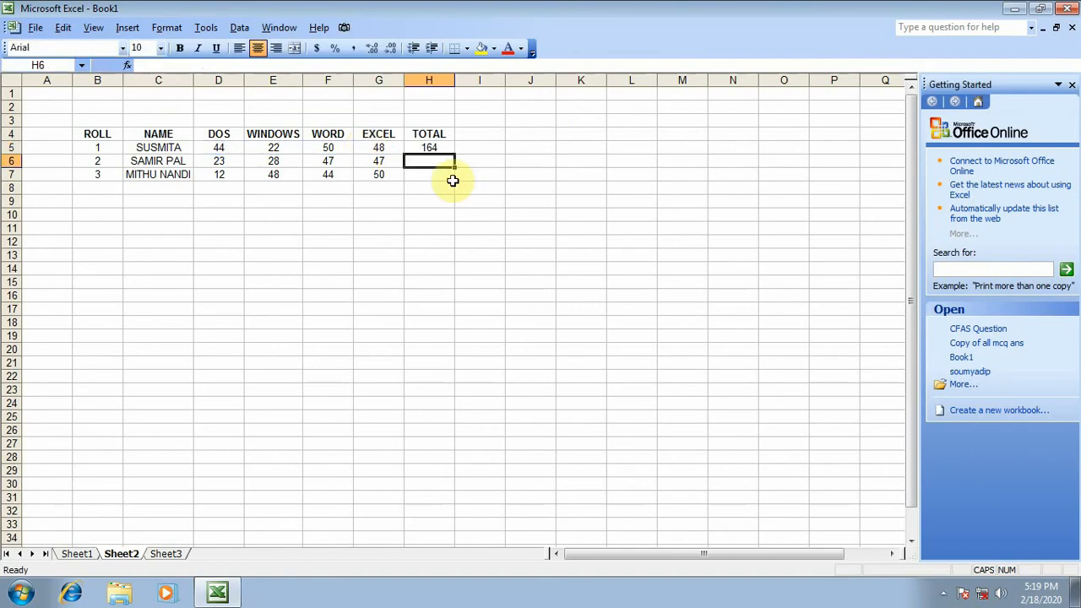
pyautogui.click(429, 146)
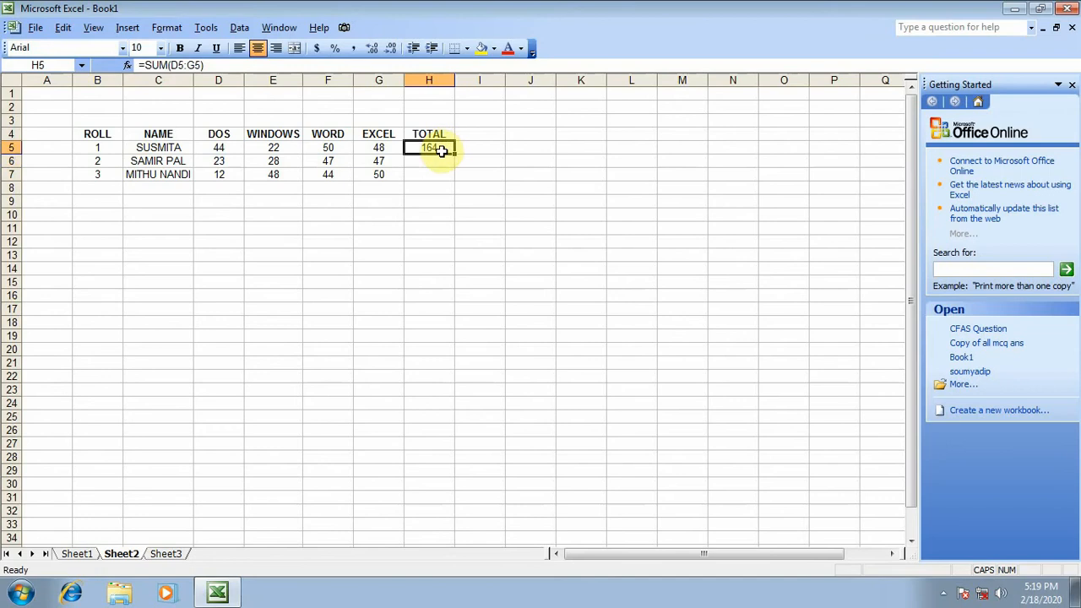
pyautogui.moveTo(454, 153); pyautogui.dragTo(459, 183)
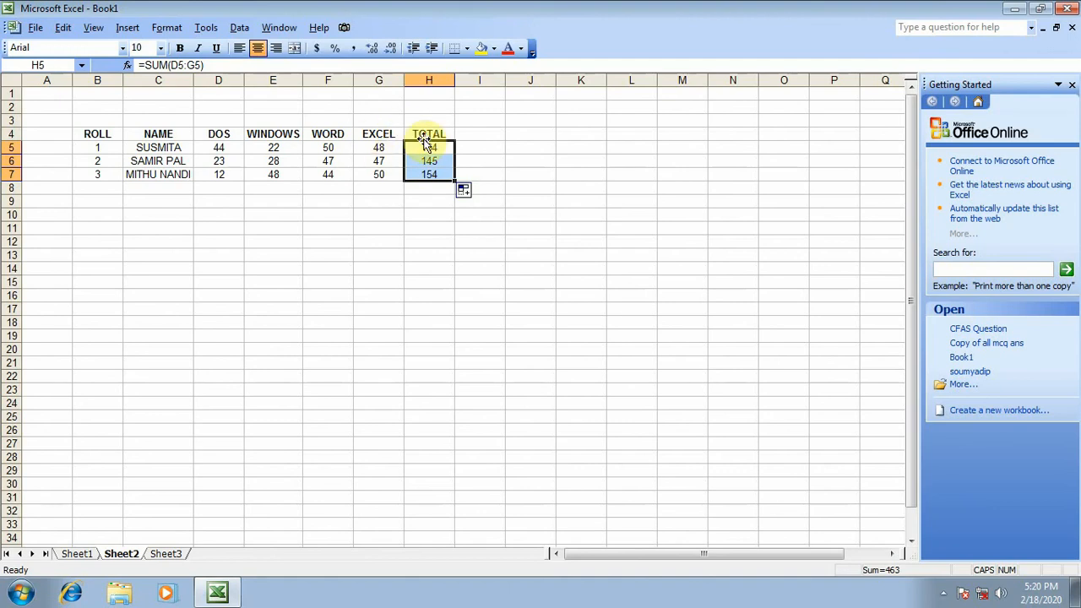
# Insert a blank column between the EXCEL and TOTAL columns.
pyautogui.click(436, 79)
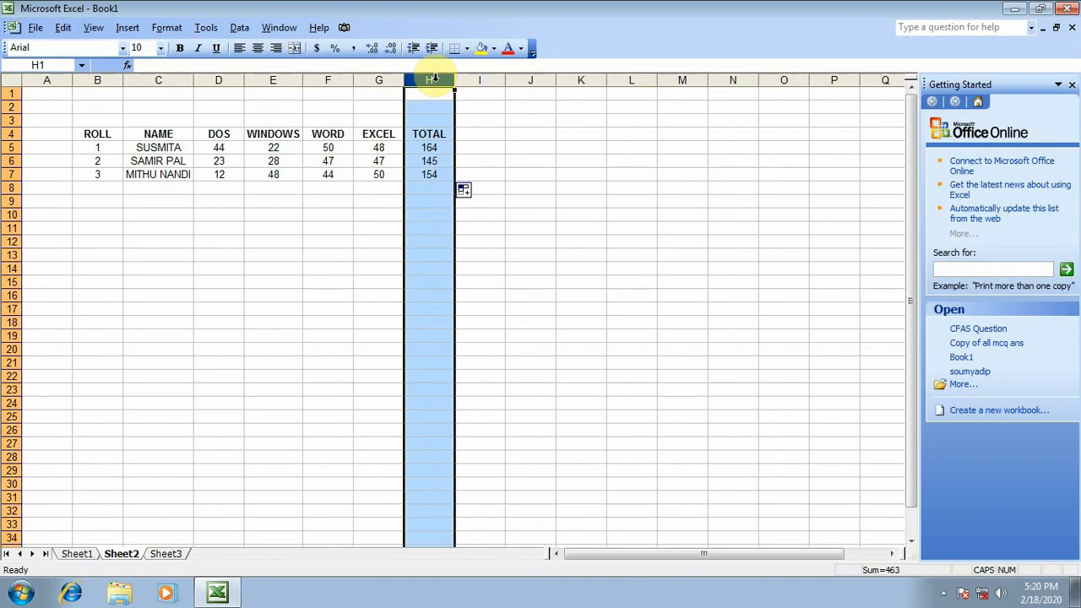
pyautogui.rightClick(436, 80)
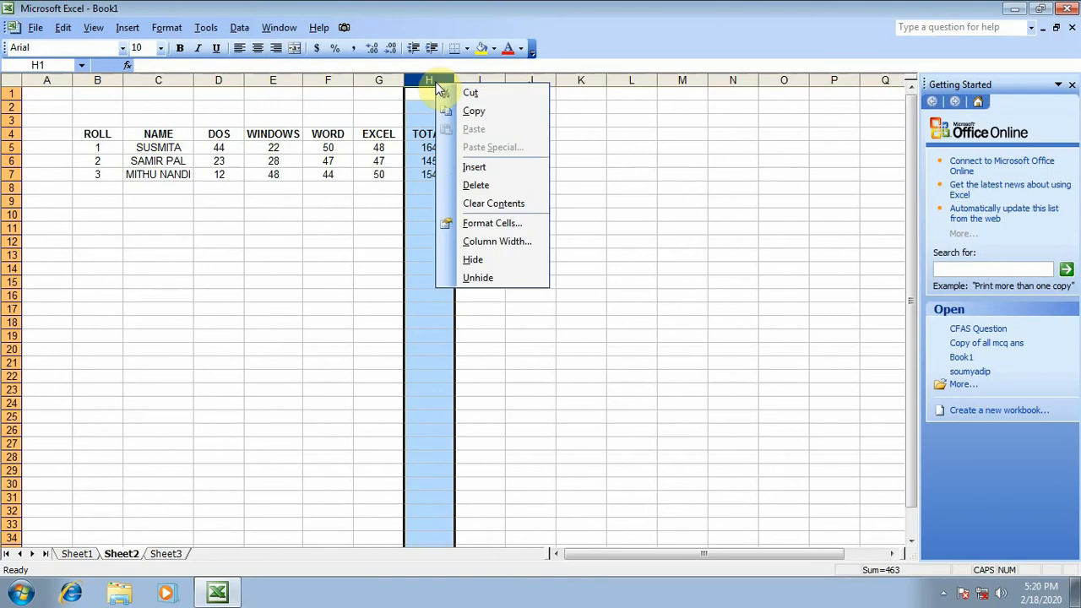
pyautogui.click(474, 166)
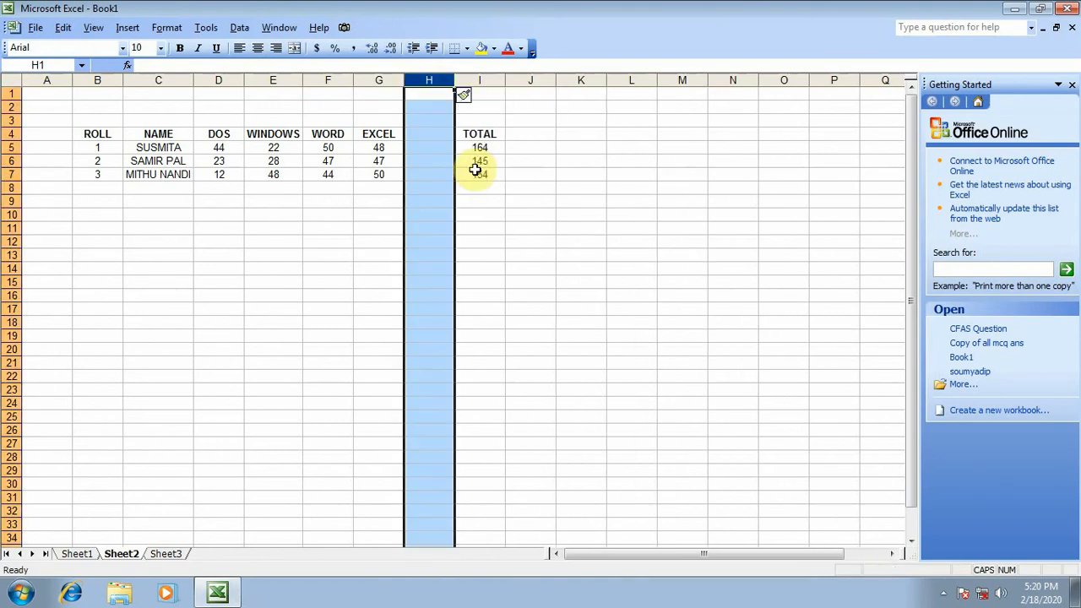
# Enter the heading AVERAGE in H4 and fit column H's width to its content.
pyautogui.click(438, 138)
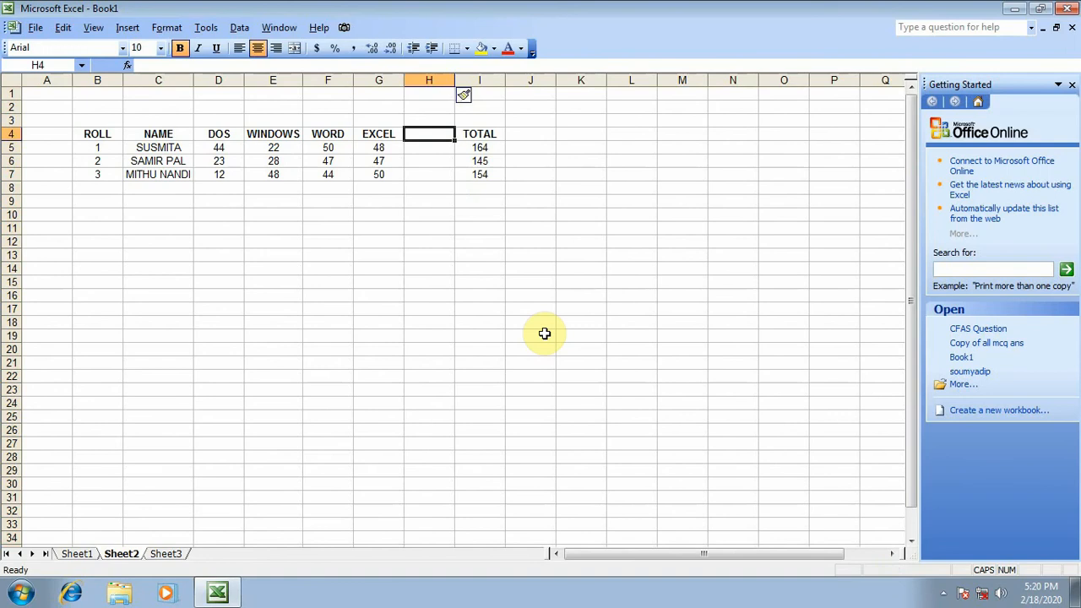
pyautogui.write('AV')
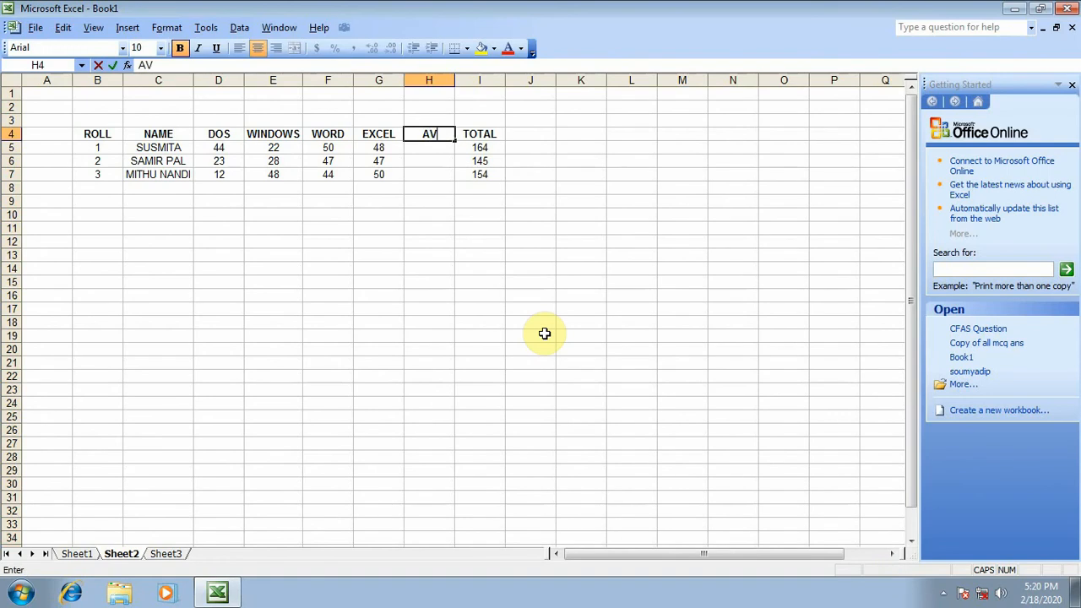
pyautogui.write('ERAGE')
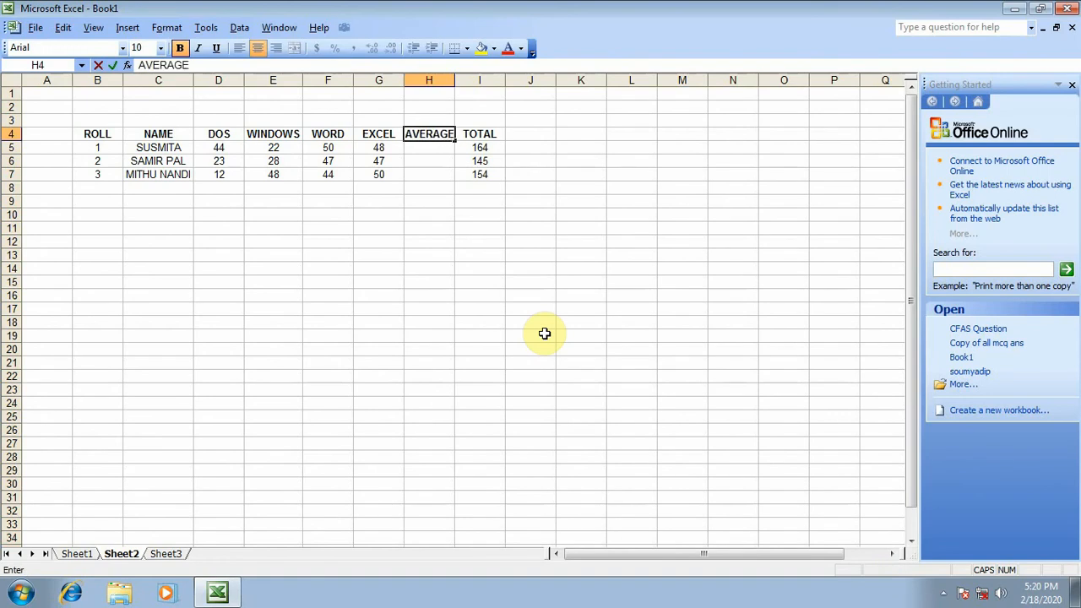
pyautogui.click(412, 282)
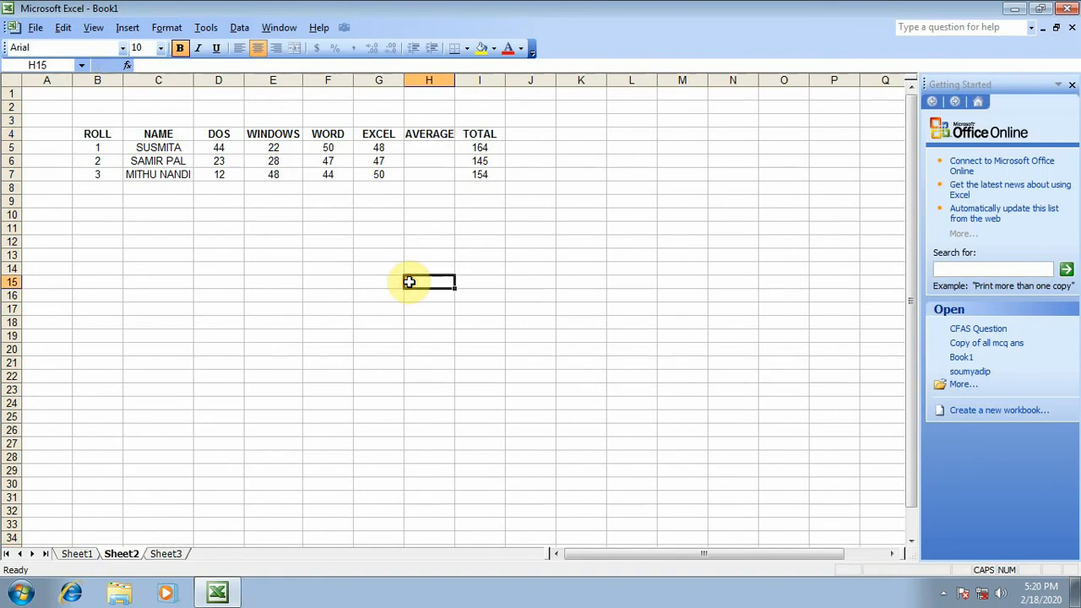
pyautogui.doubleClick(454, 82)
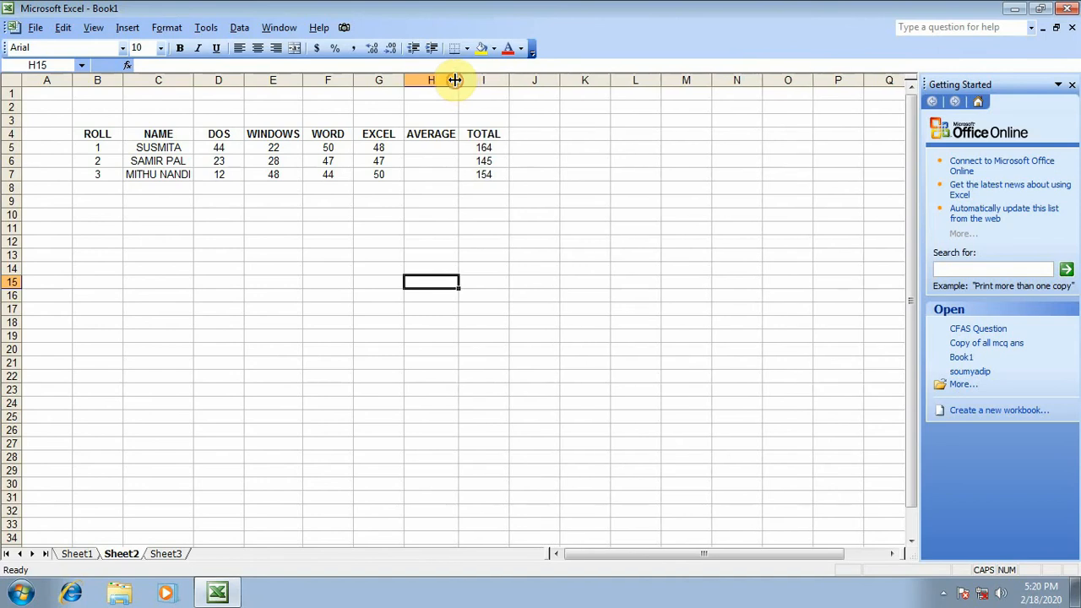
# Calculate the AVERAGE column by entering =AVERAGE(D5:G5) in H5 and filling the formula down to H7.
pyautogui.click(429, 147)
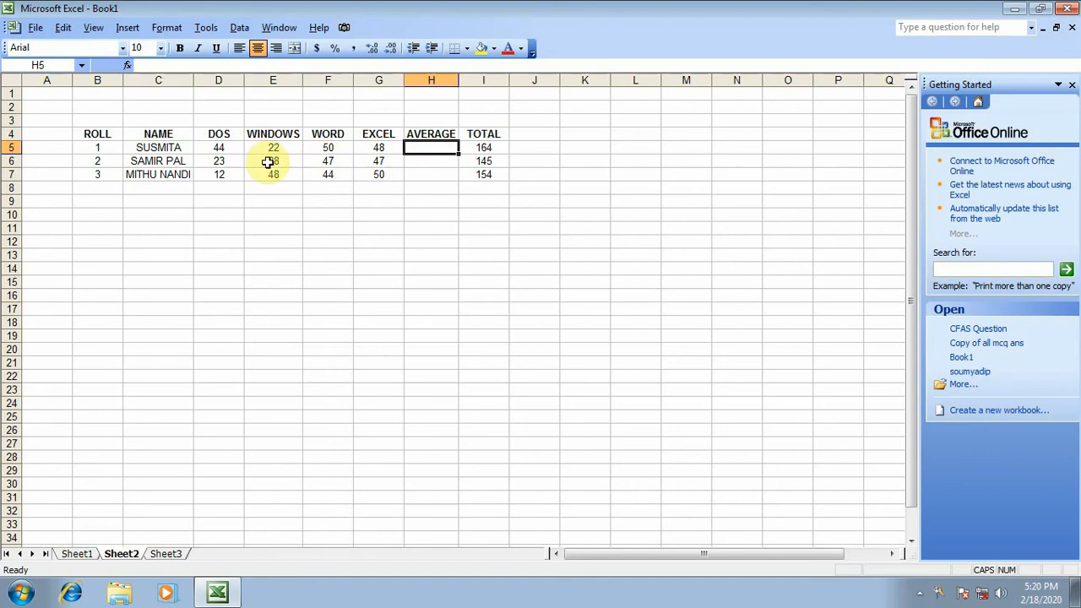
pyautogui.click(145, 66)
pyautogui.write('=')
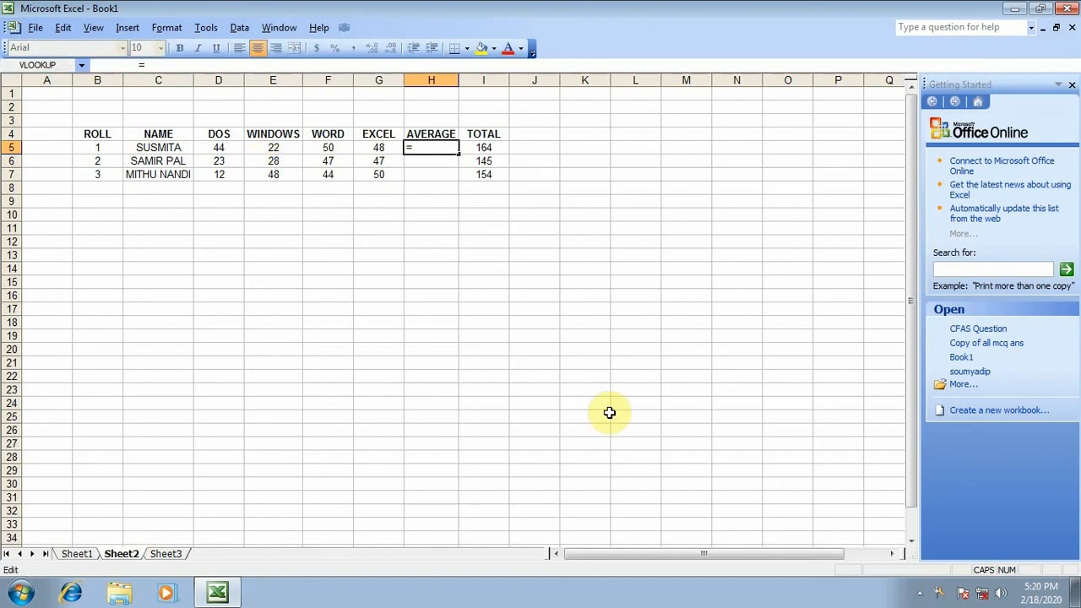
pyautogui.write('AVERAGE(')
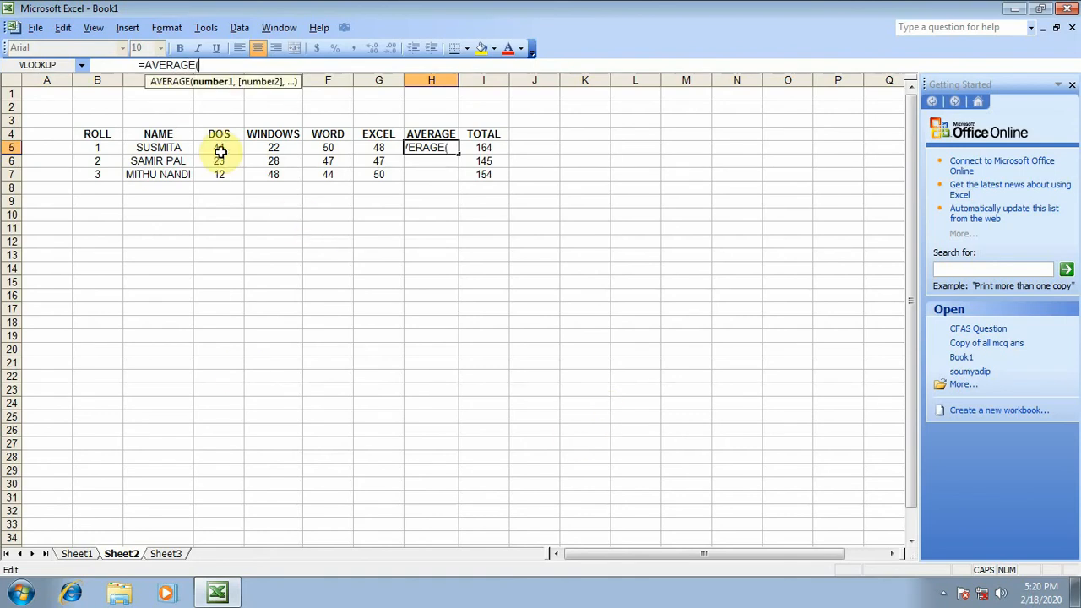
pyautogui.moveTo(221, 148); pyautogui.dragTo(380, 148)
pyautogui.write(')')
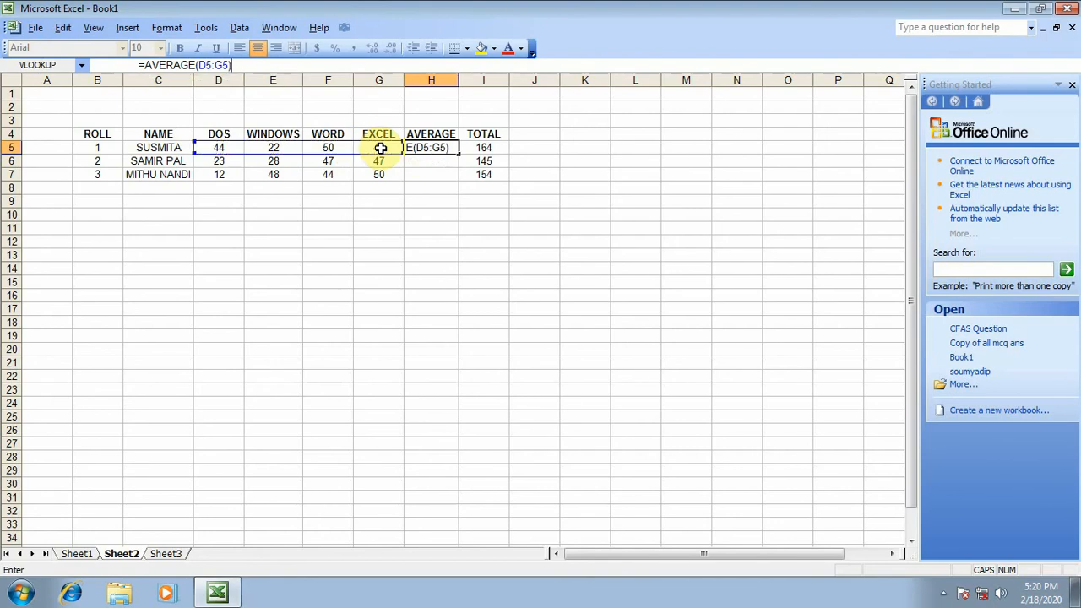
pyautogui.press('Return')
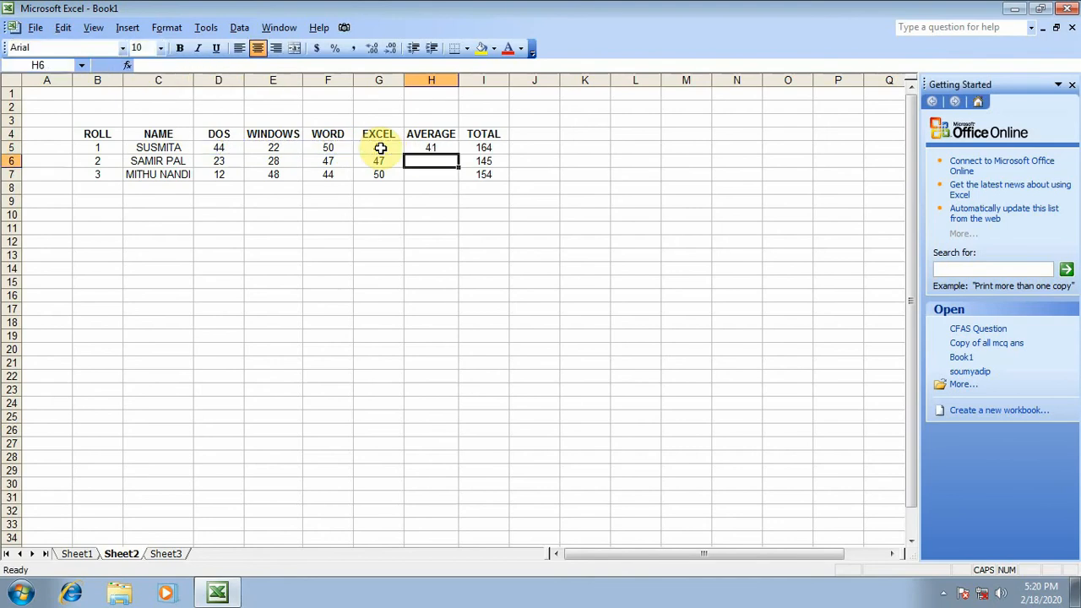
pyautogui.click(438, 145)
pyautogui.moveTo(458, 153); pyautogui.dragTo(457, 182)
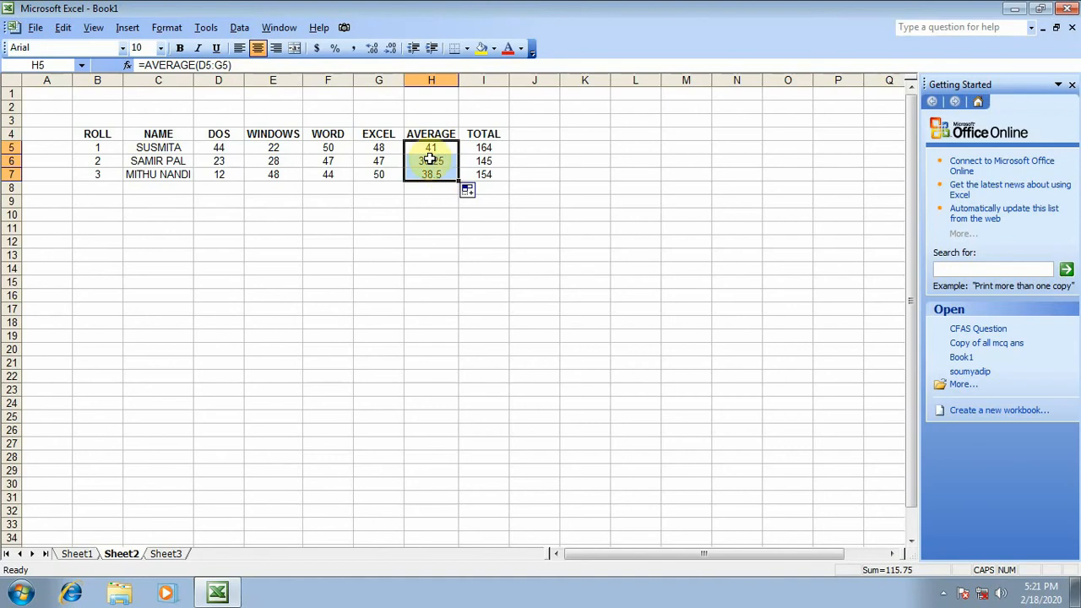
# Format the averages in H5:H7 with the Number category and 2 decimal places.
pyautogui.click(437, 225)
pyautogui.moveTo(421, 148); pyautogui.dragTo(421, 175)
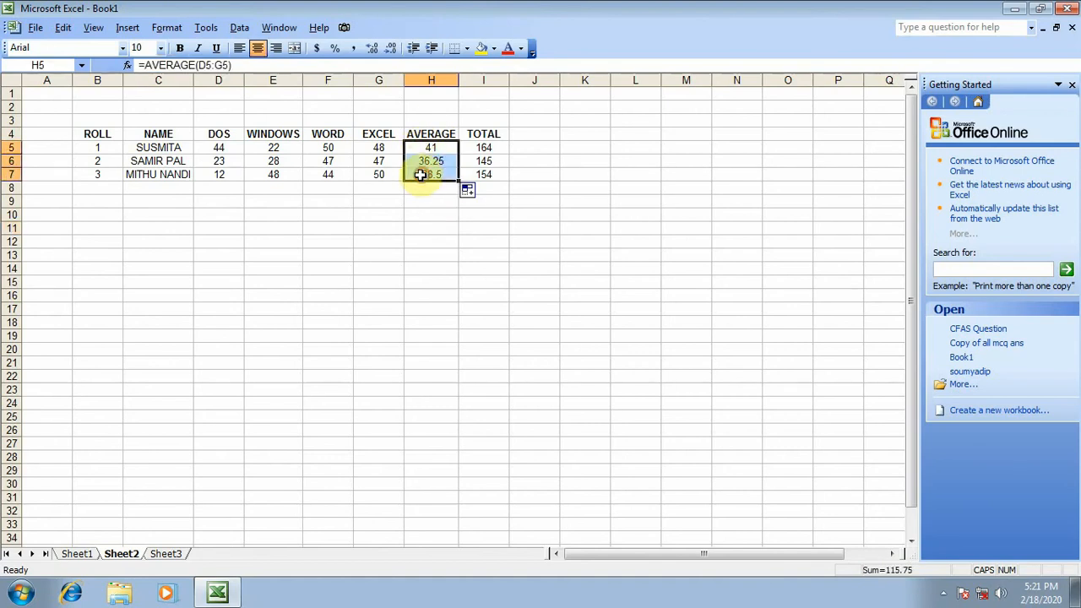
pyautogui.click(166, 27)
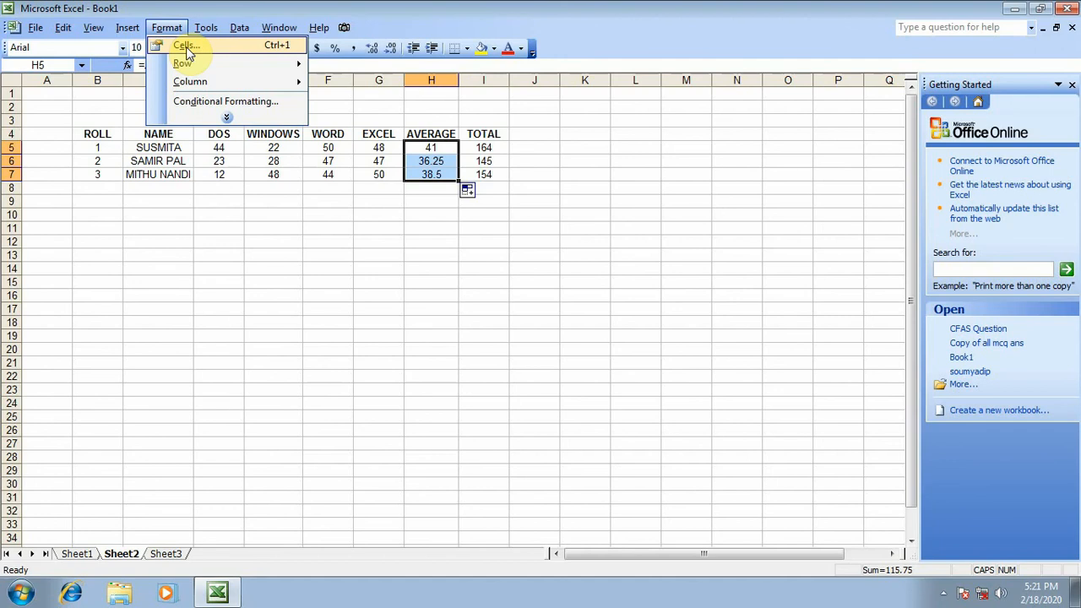
pyautogui.click(186, 49)
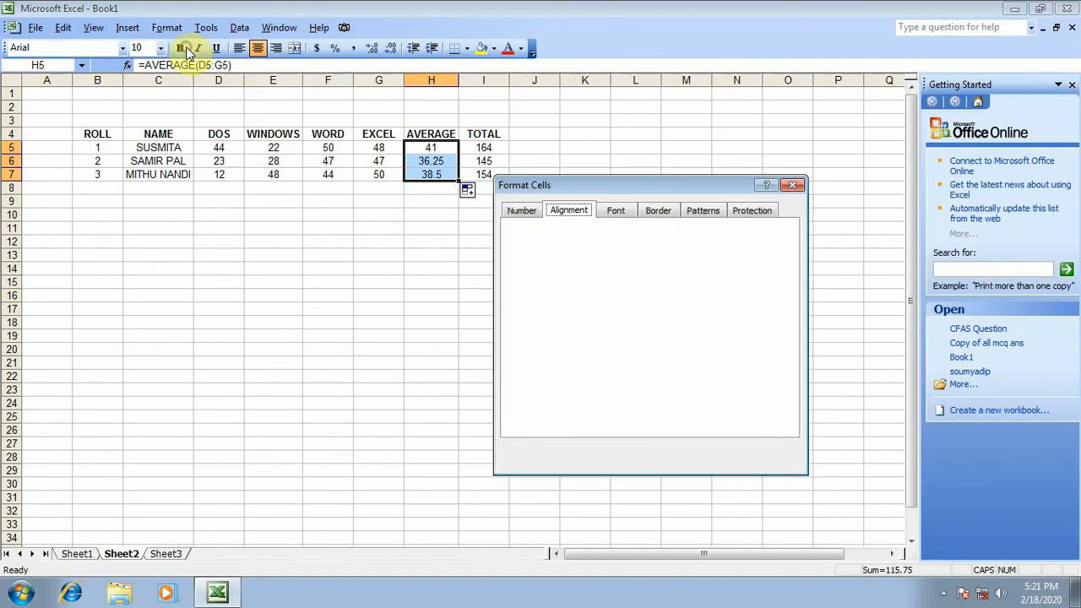
pyautogui.click(520, 212)
pyautogui.click(533, 251)
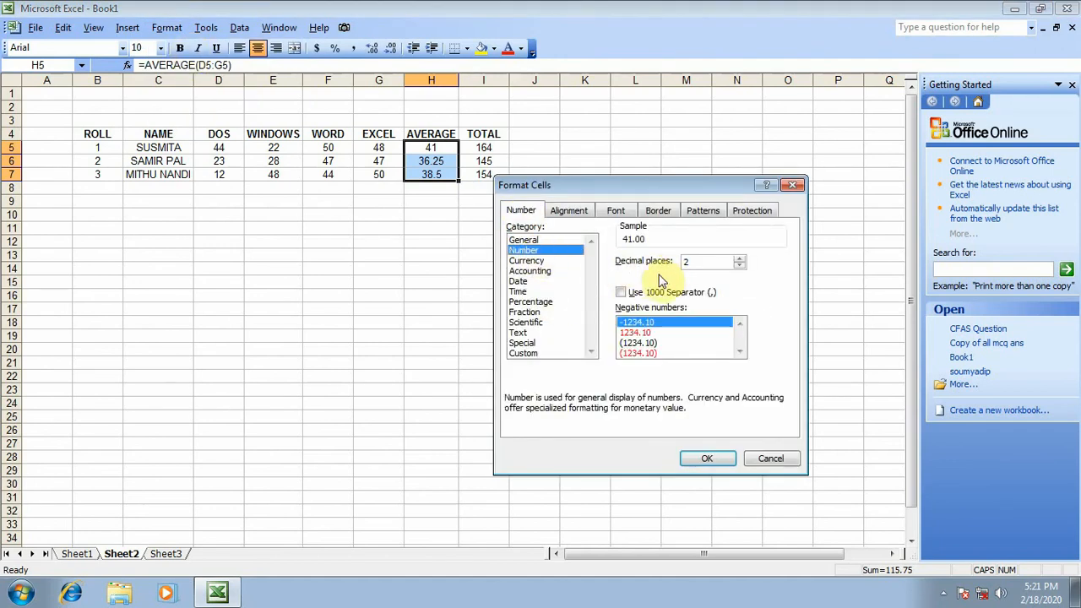
pyautogui.click(708, 460)
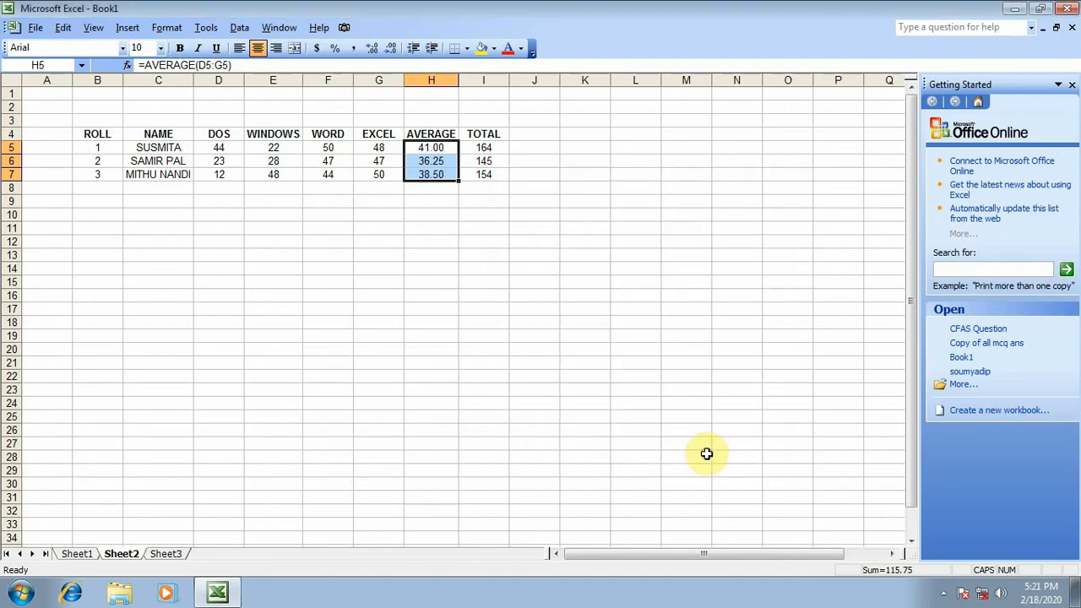
pyautogui.click(433, 226)
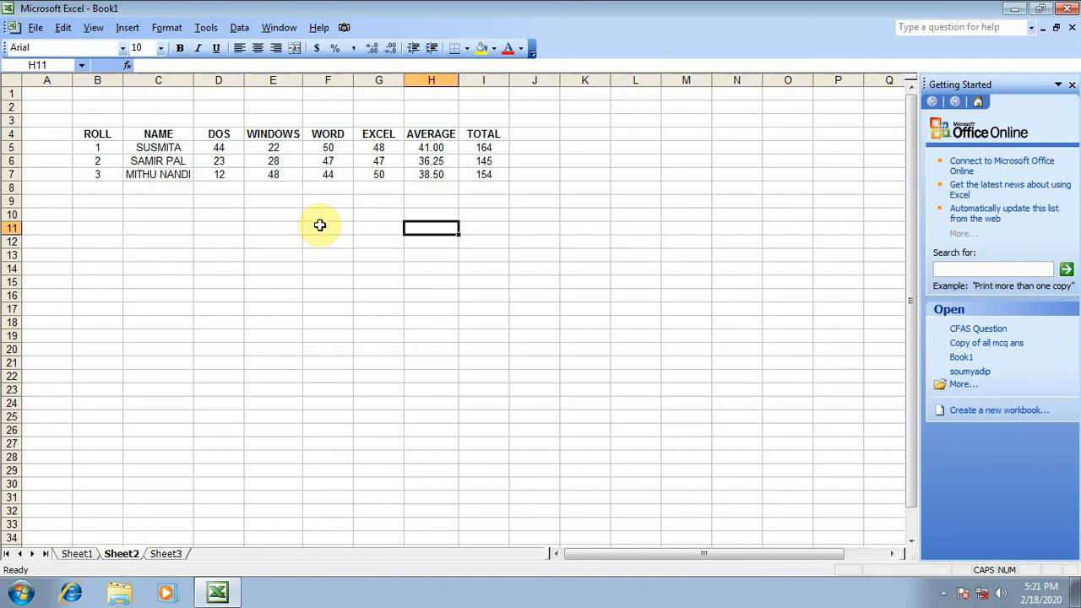
# Add a comment reading GOOD GIRL to cell C5, removing the default author text, and display the comment to check it.
pyautogui.click(171, 148)
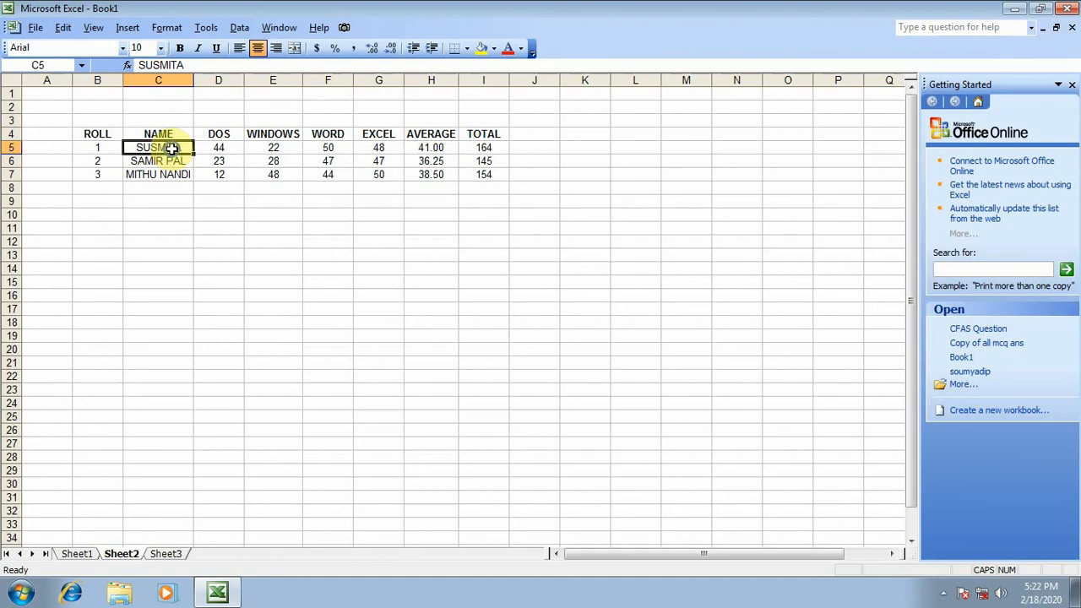
pyautogui.rightClick(173, 152)
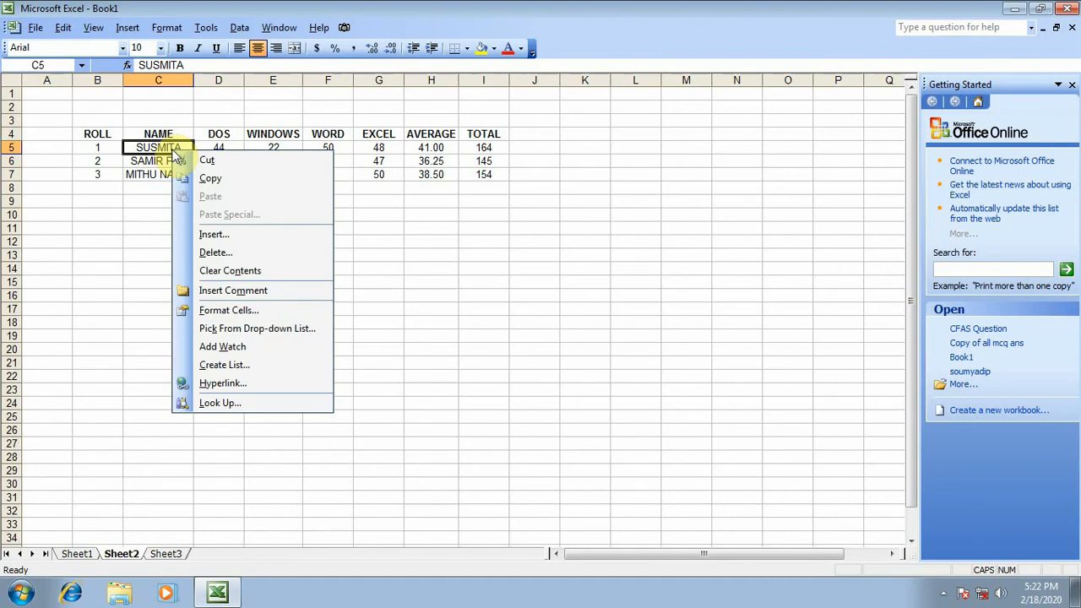
pyautogui.click(252, 293)
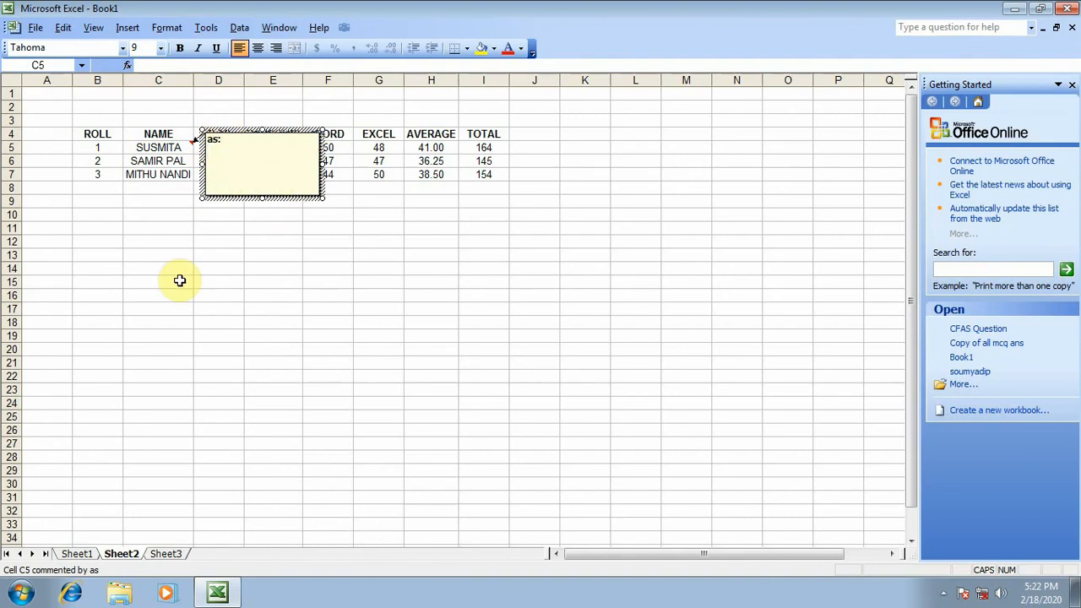
pyautogui.press('BackSpace')
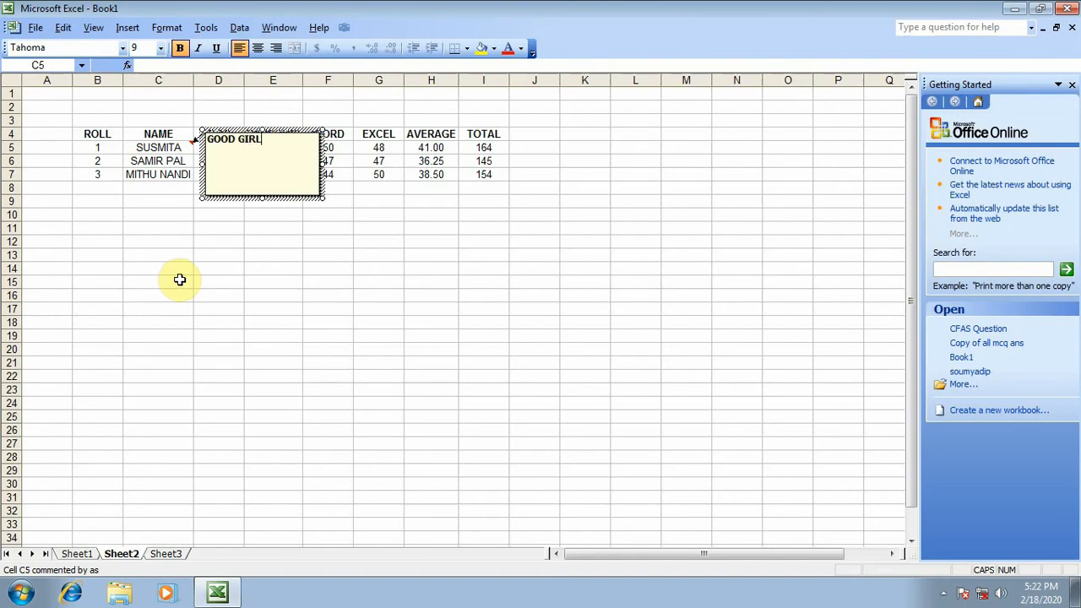
pyautogui.click(361, 276)
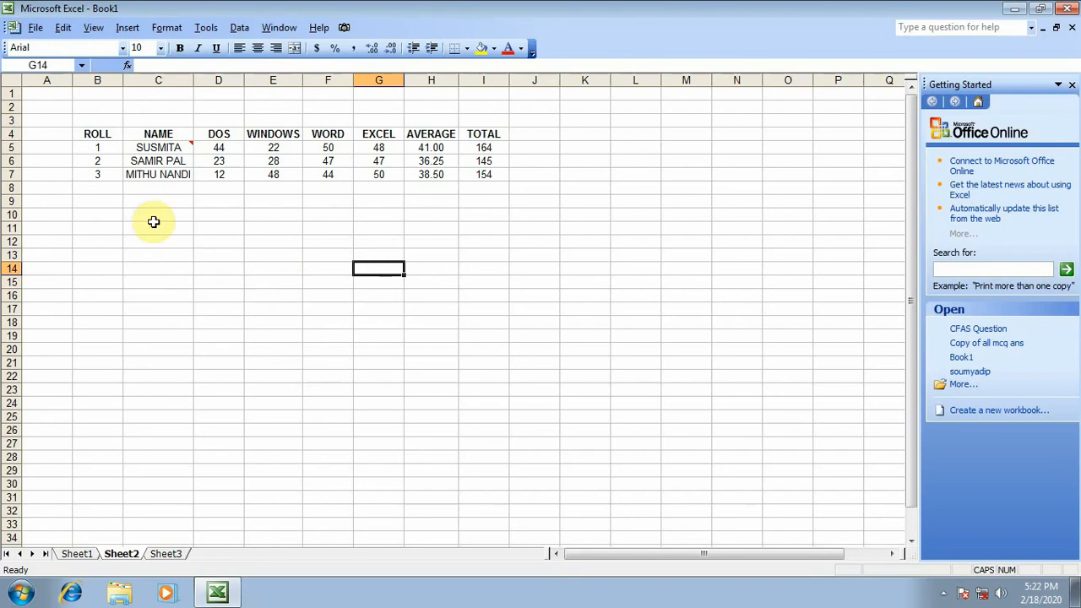
pyautogui.moveTo(162, 149)
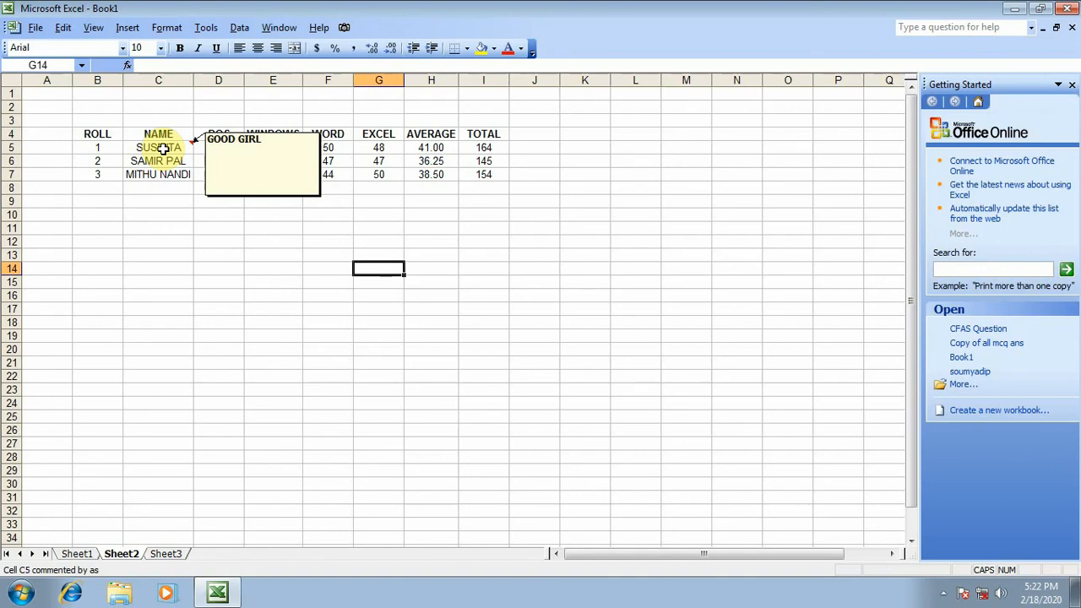
# Edit the comment on cell C5, appending the text HFFCFCYTFGFFTDX after GOOD GIRL.
pyautogui.rightClick(161, 147)
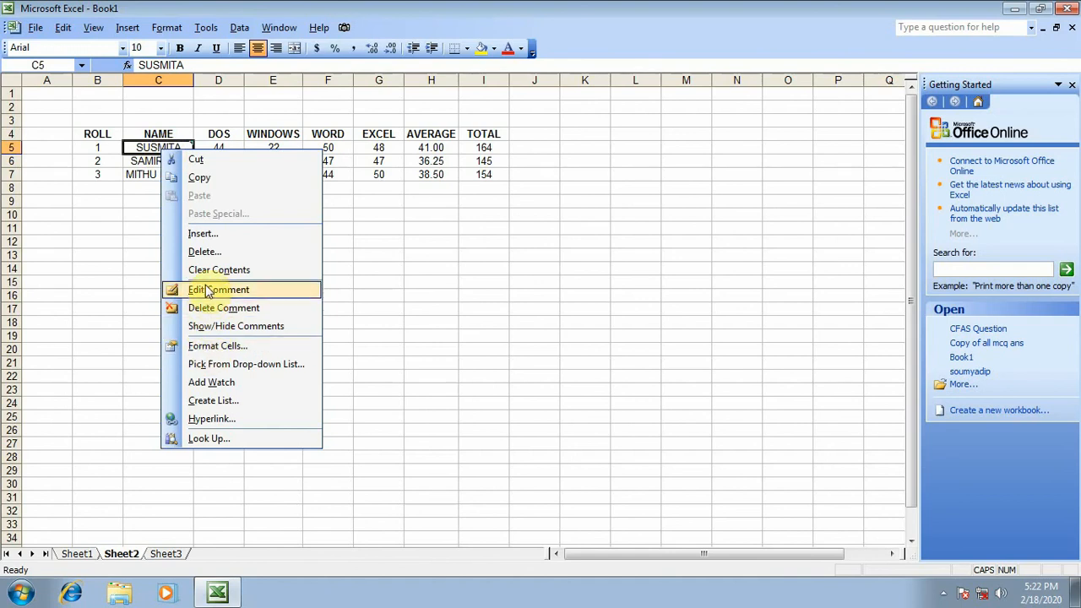
pyautogui.rightClick(148, 148)
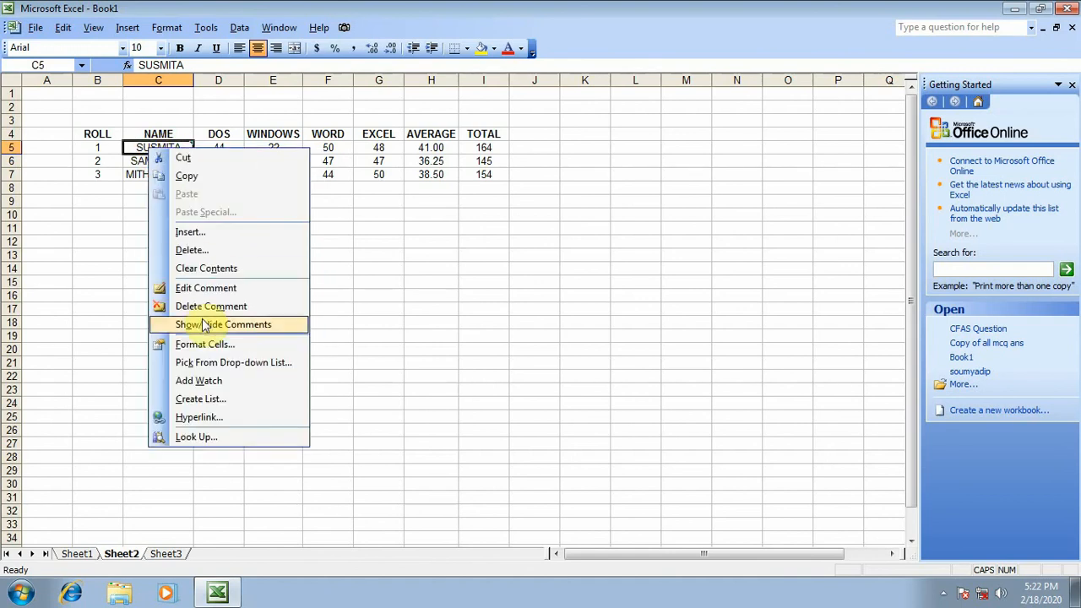
pyautogui.click(235, 294)
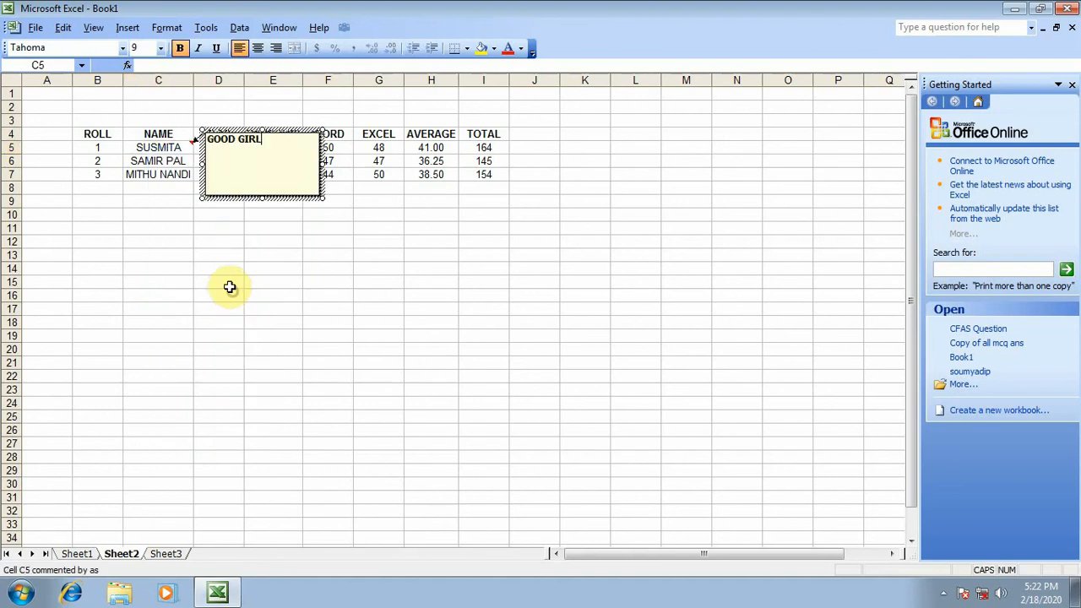
pyautogui.write('HFFCFC')
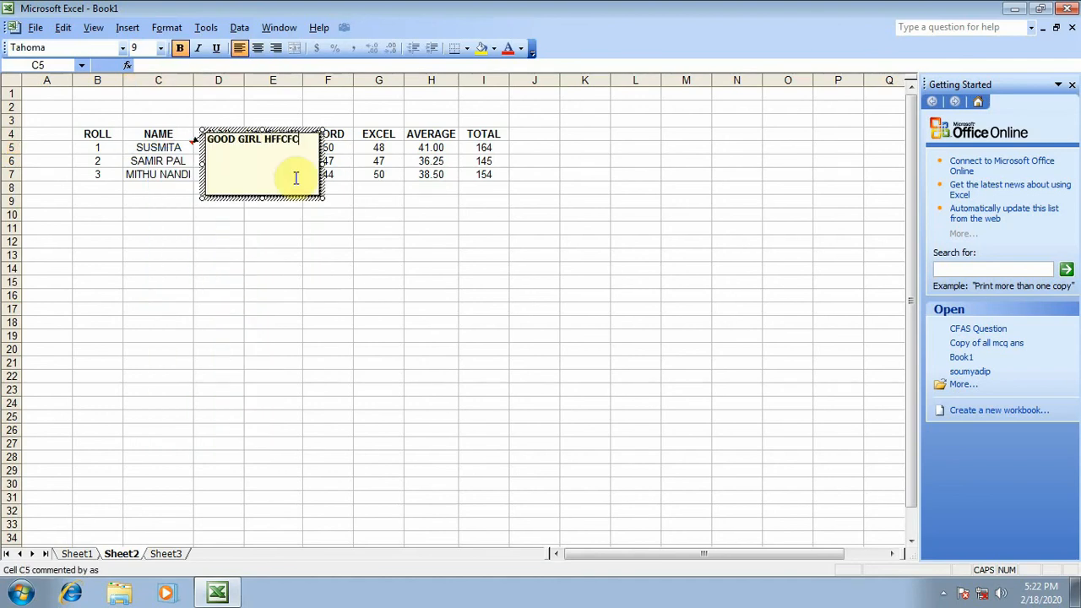
pyautogui.write('YTFGFFTDX')
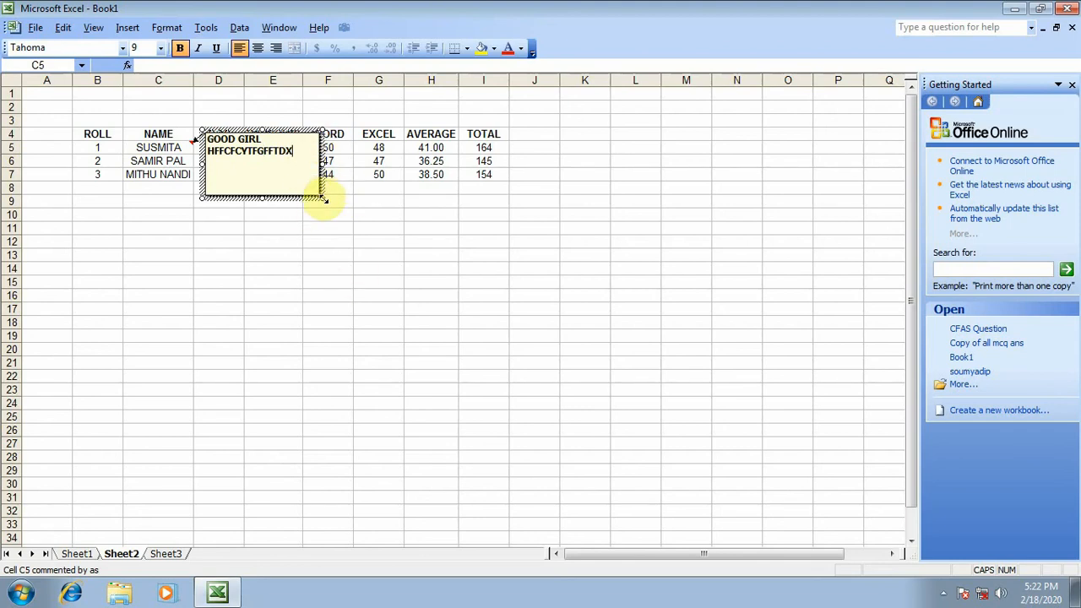
pyautogui.click(324, 200)
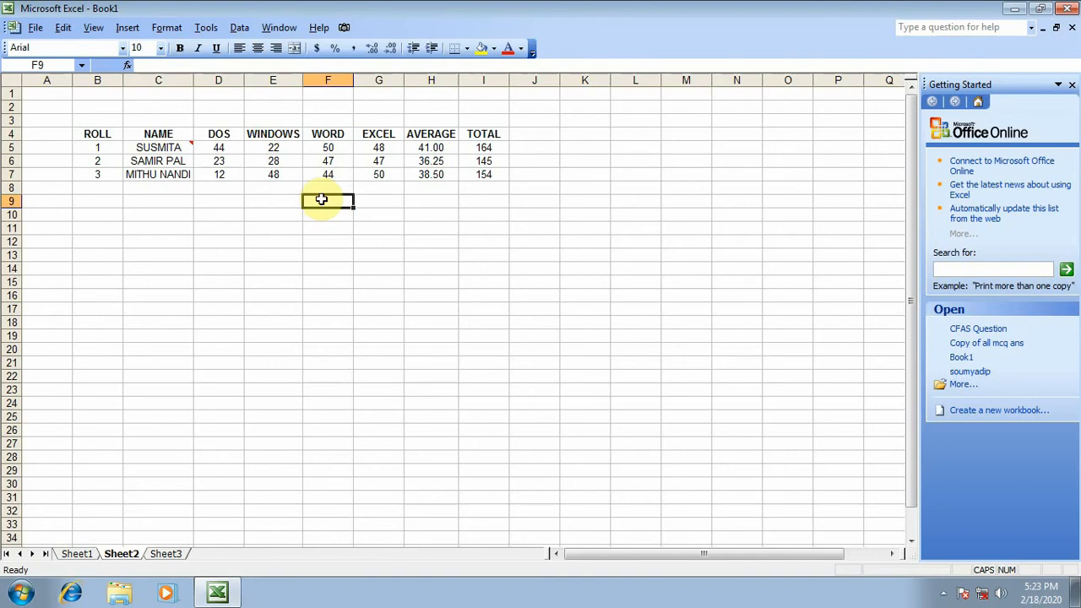
# Reopen the comment on cell C5 for editing and enlarge its box to reach about column M, row 29.
pyautogui.rightClick(180, 144)
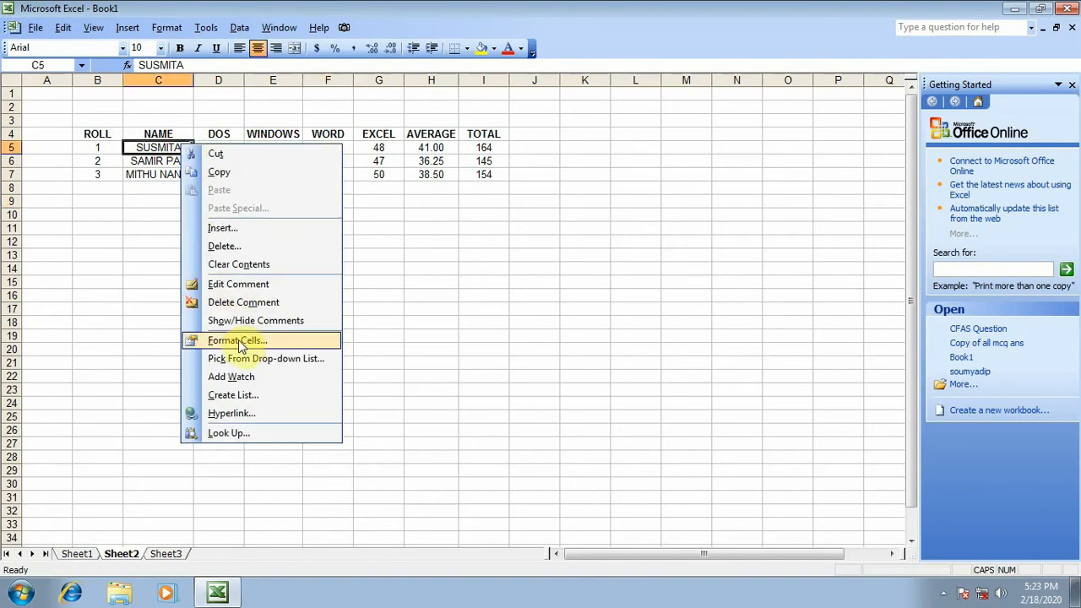
pyautogui.click(237, 288)
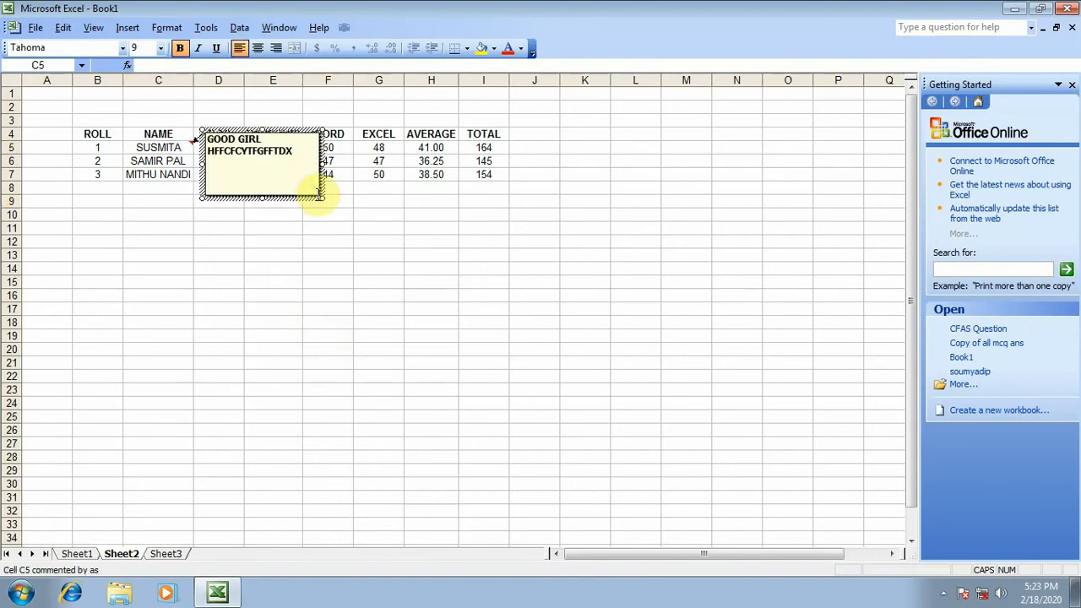
pyautogui.moveTo(324, 200); pyautogui.dragTo(686, 475)
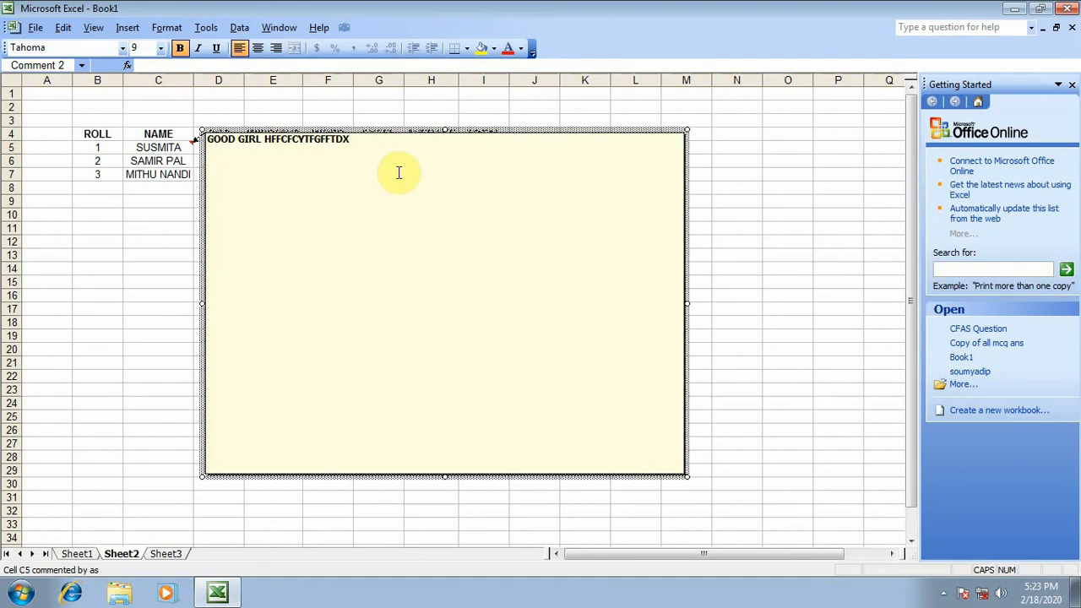
pyautogui.click(139, 269)
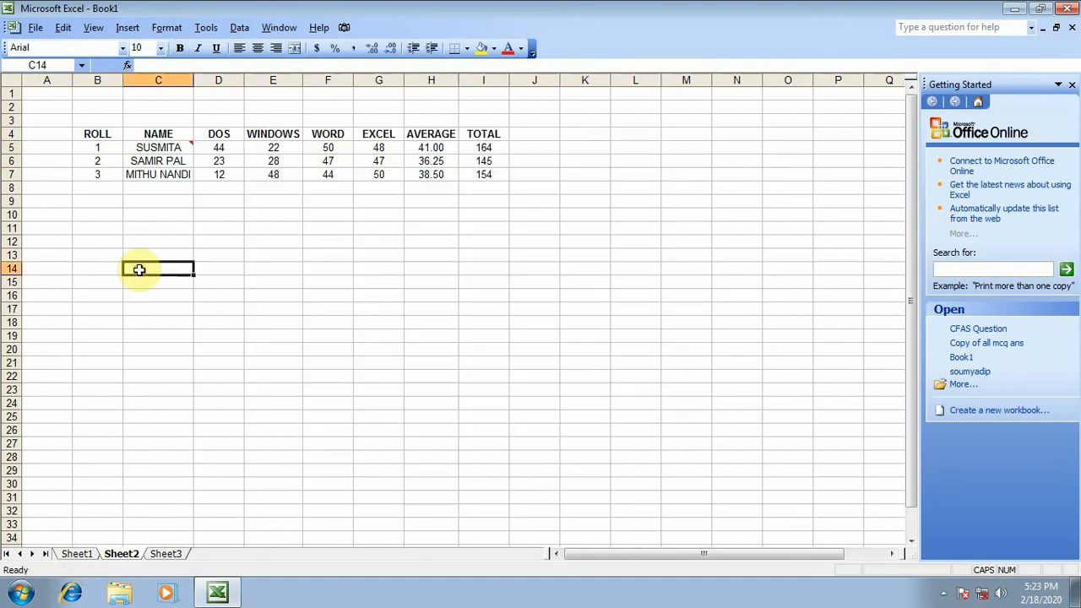
# Delete the comment from cell C5.
pyautogui.click(163, 146)
pyautogui.rightClick(163, 146)
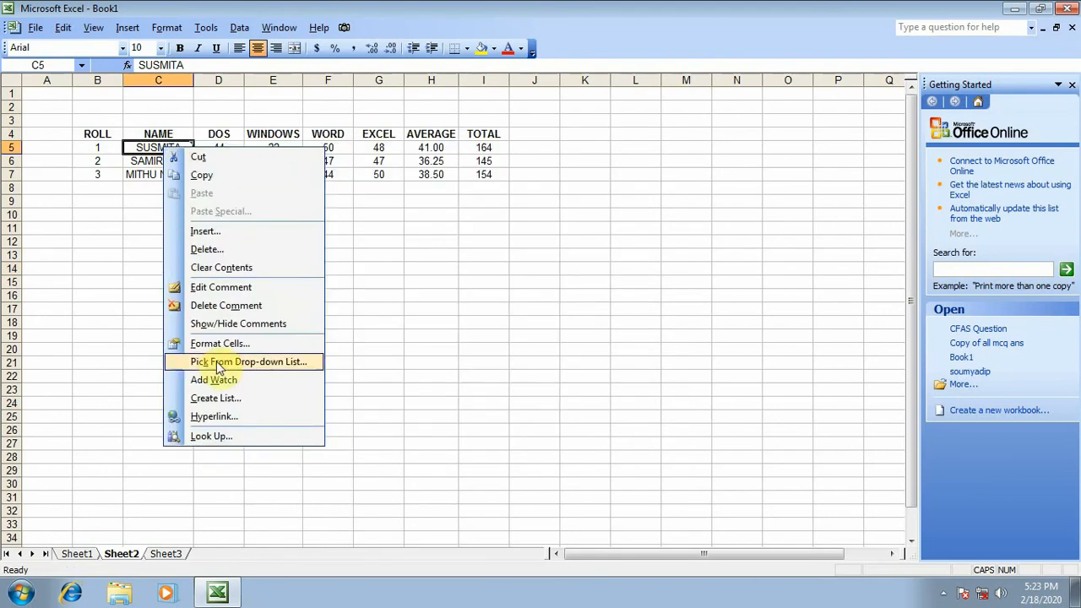
pyautogui.click(232, 307)
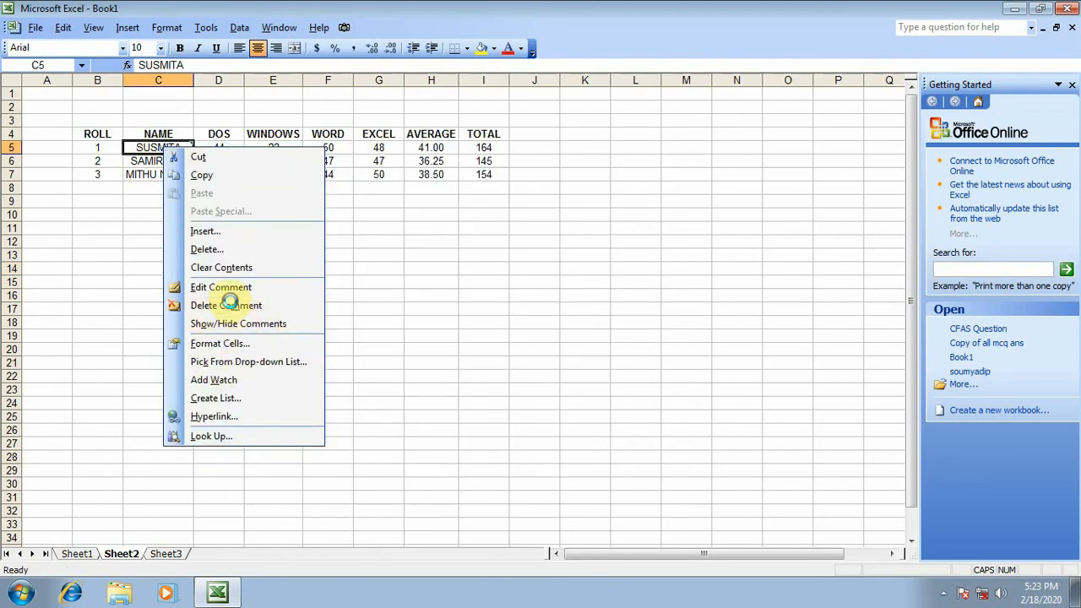
pyautogui.click(175, 250)
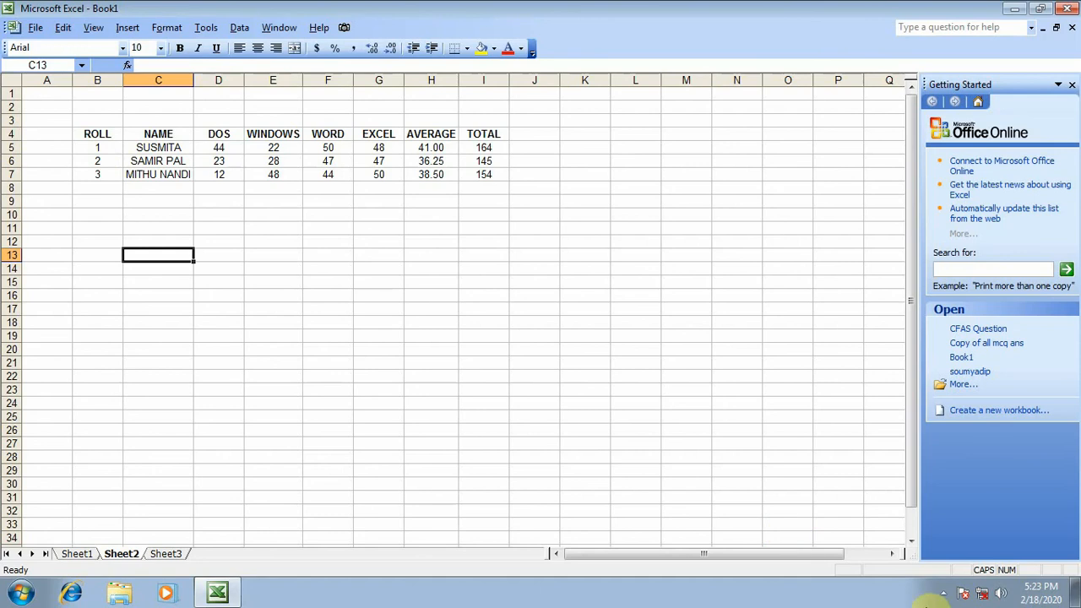
pyautogui.click(943, 593)
pyautogui.click(917, 526)
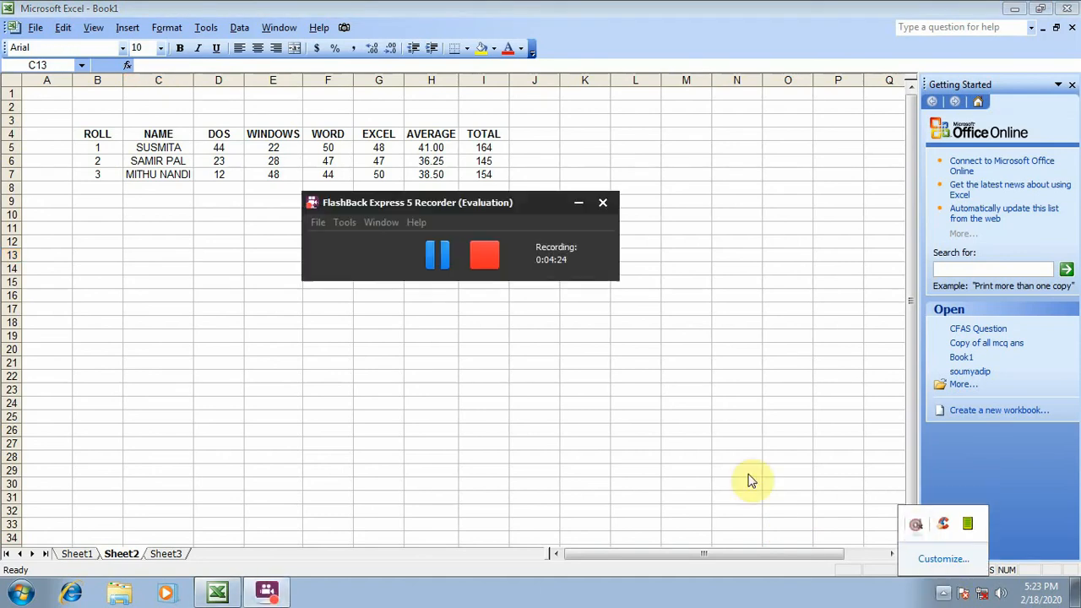